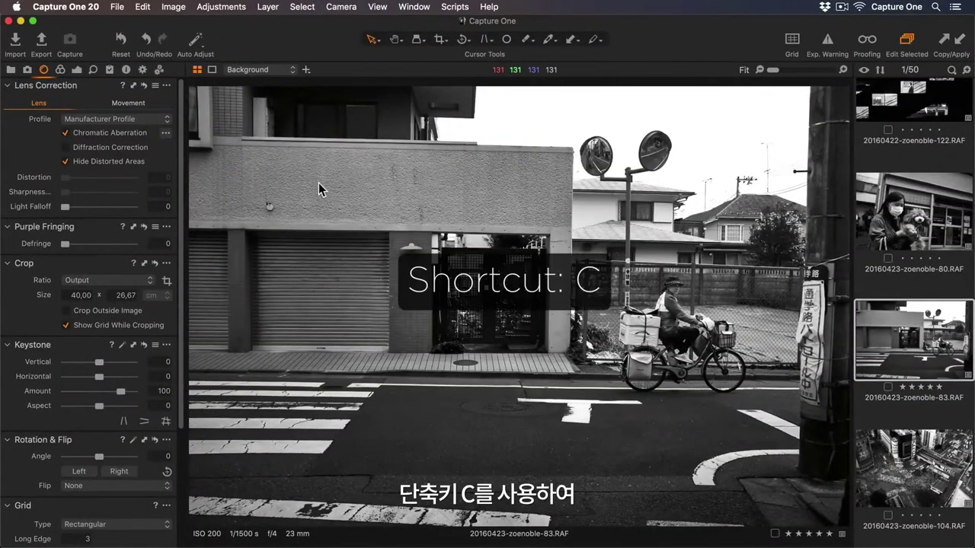
Activate the Crop tool so crop marks frame the whole street photo at Output ratio, 2048 × 1365 px
key("c")
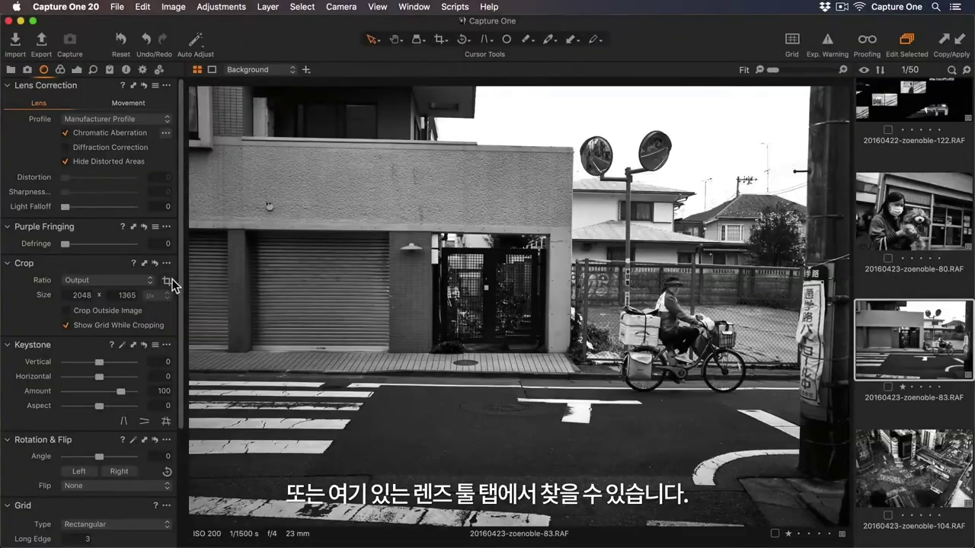
left_click(167, 283)
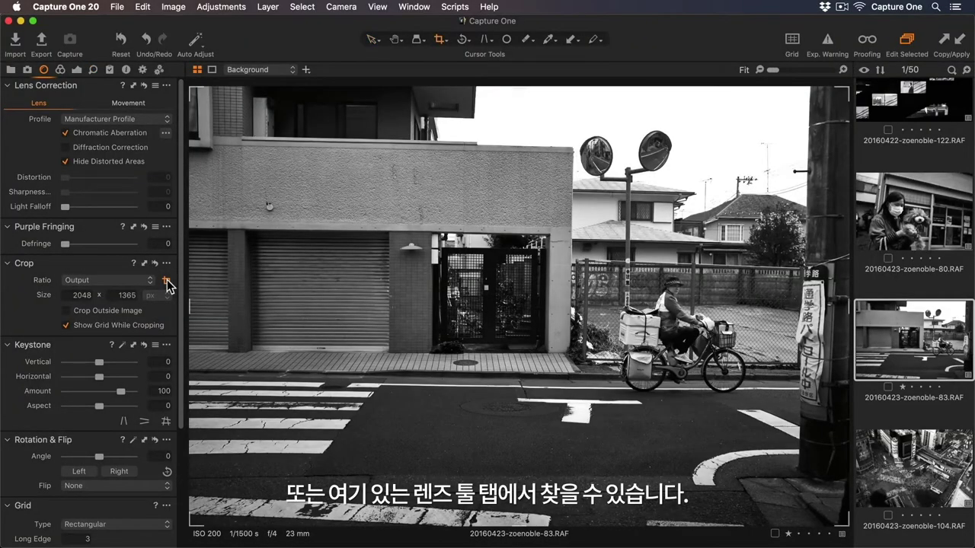
Trim the left edge and top strip, resizing with Shift and Alt, to a 2048 × 1409 px crop
left_click_drag(320, 88, 335, 194)
left_click_drag(198, 282, 319, 275)
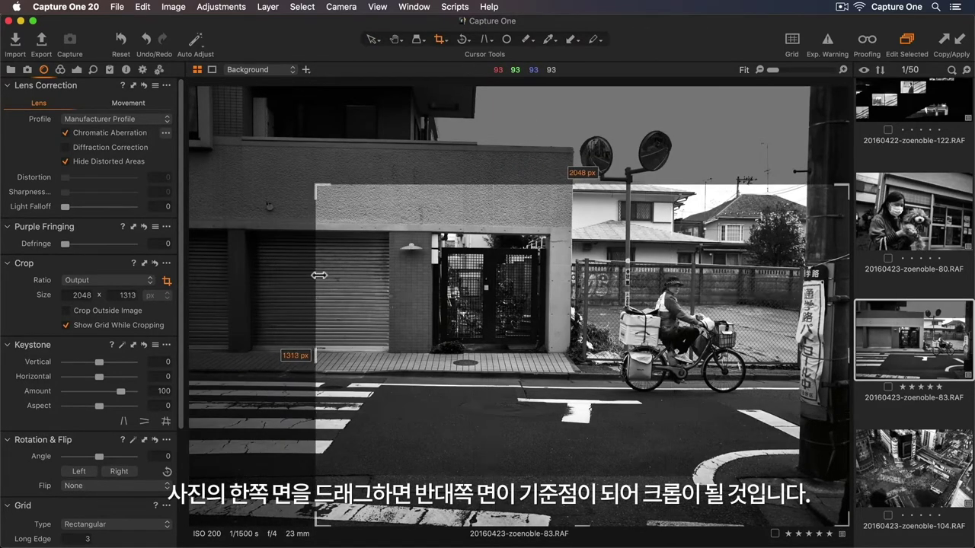
left_click_drag(317, 192, 305, 168)
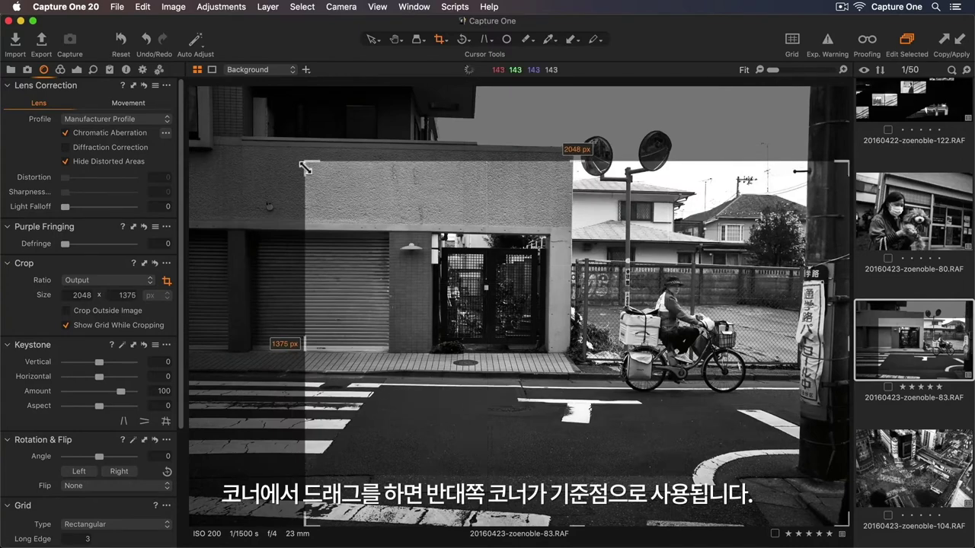
key("shift")
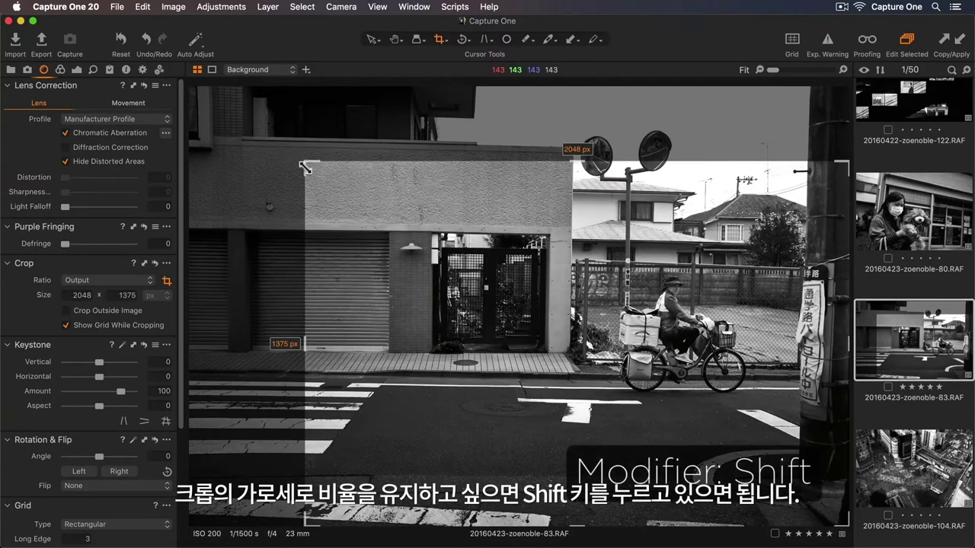
left_click_drag(305, 169, 223, 109)
key("alt")
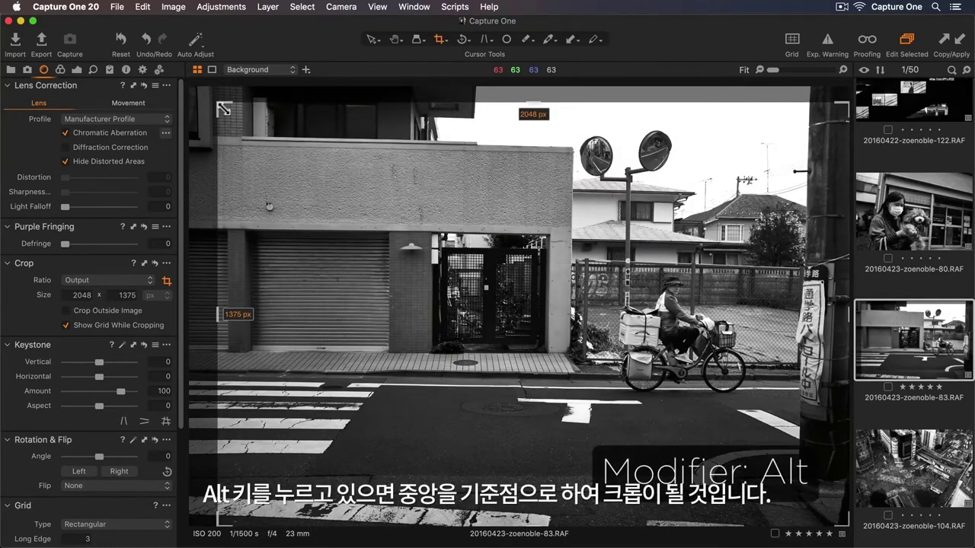
mouse_move(223, 109)
left_mouse_down()
mouse_move(243, 141)
mouse_move(281, 168)
mouse_move(369, 177)
mouse_move(309, 133)
mouse_move(223, 112)
mouse_move(238, 113)
left_mouse_up()
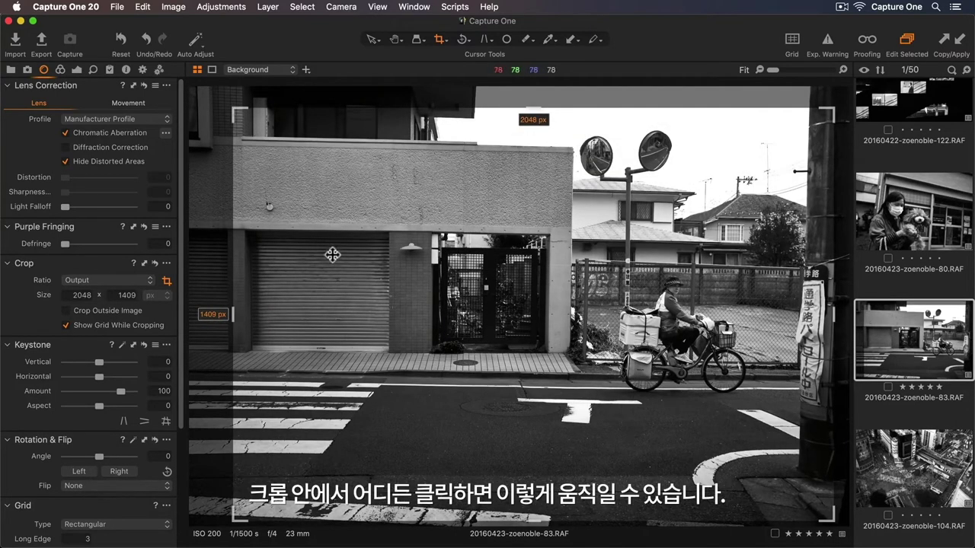
left_click_drag(335, 257, 313, 218)
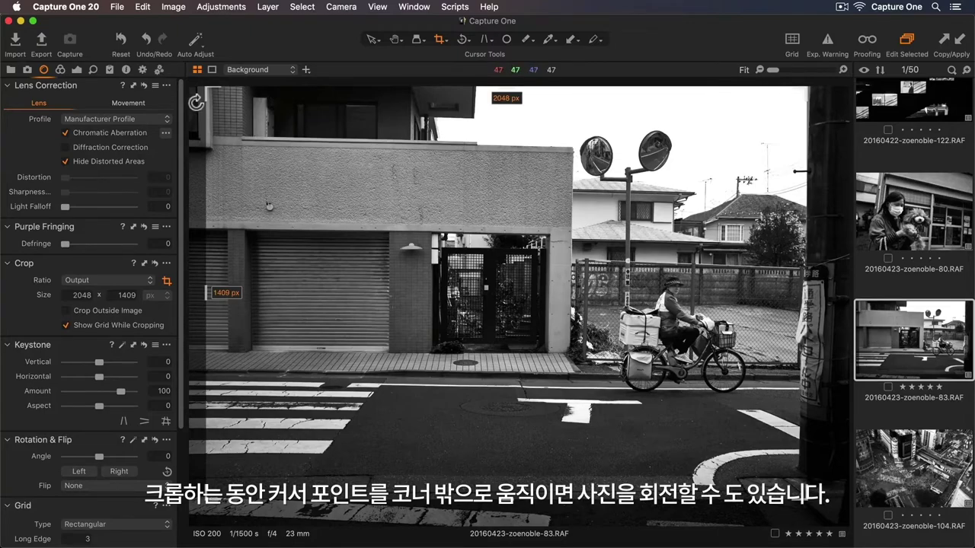
Rotate the photo to a 0.28 angle and apply the 2048 × 1409 px crop
mouse_move(196, 102)
left_mouse_down()
mouse_move(193, 141)
mouse_move(190, 96)
left_mouse_up()
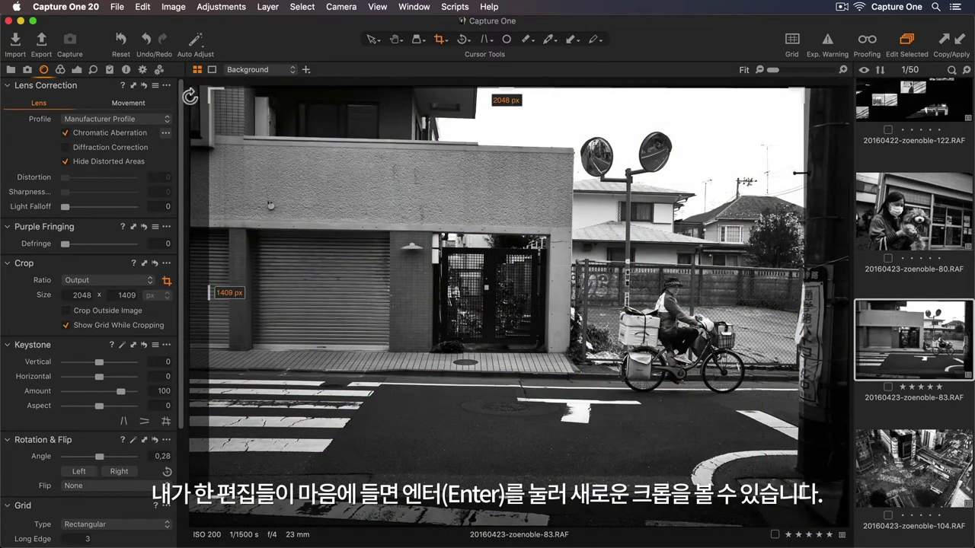
key("Return")
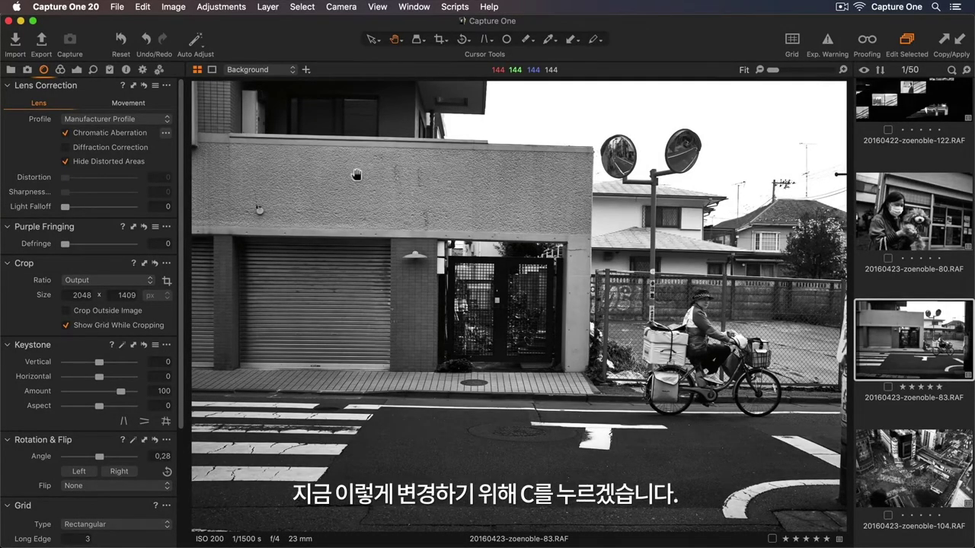
key("c")
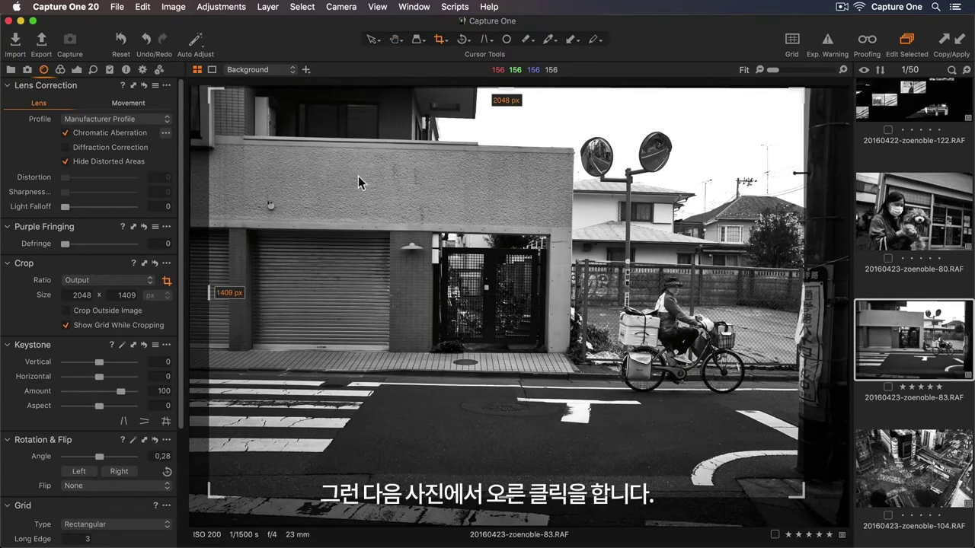
Switch the crop ratio to Unconstrained and resize the crop freely from its top-left corner
right_click(358, 176)
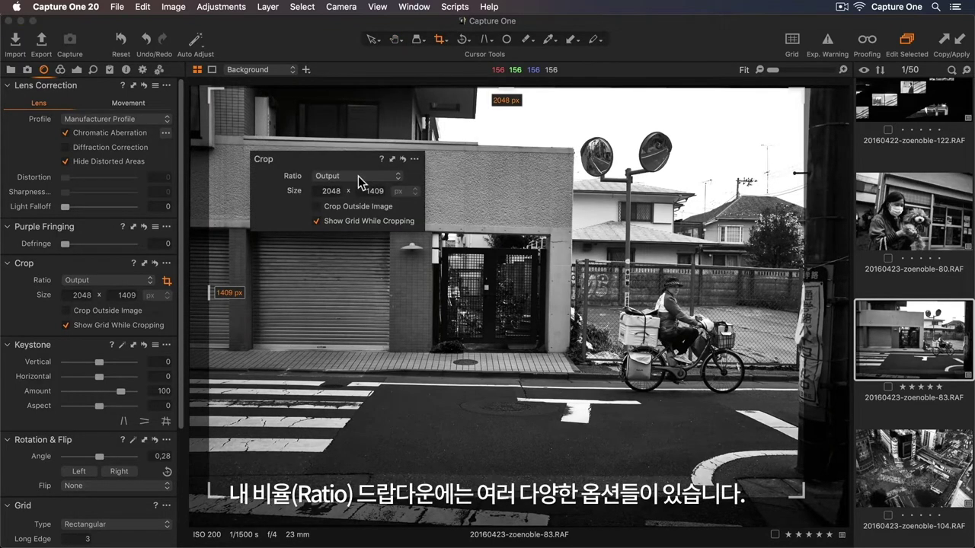
left_click(358, 176)
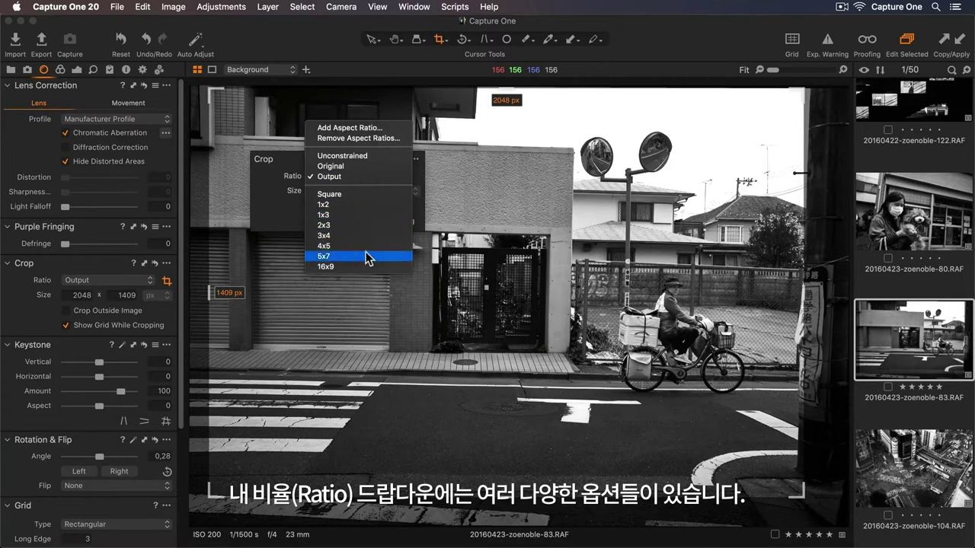
left_click(374, 156)
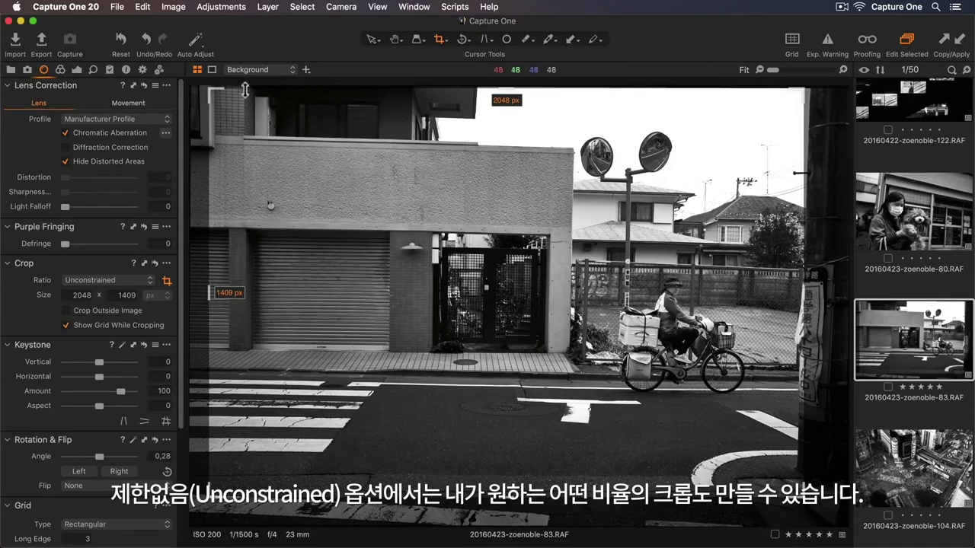
left_click_drag(209, 90, 312, 126)
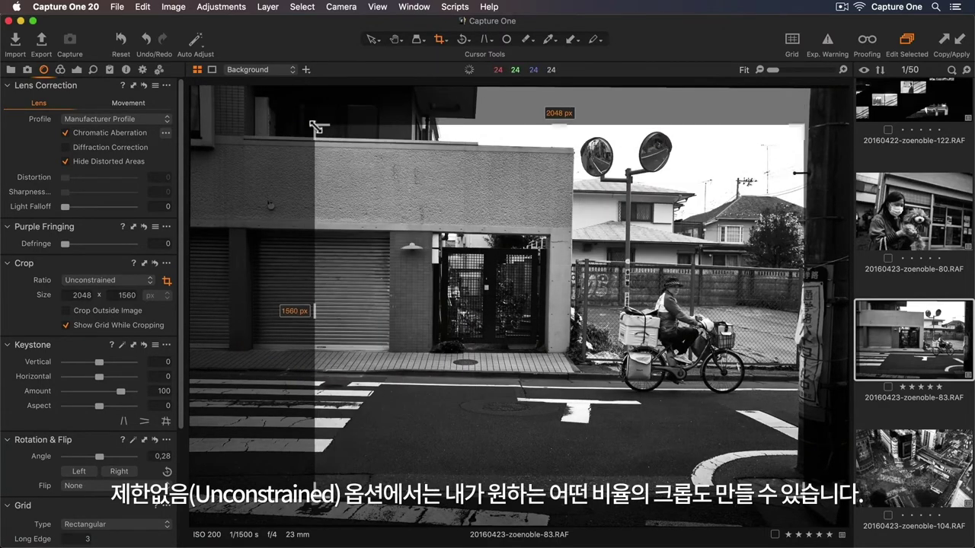
Lock the crop to Original proportions, adjust its top edge, then set the ratio to Output (2048 × 1365 px)
right_click(312, 125)
left_click(327, 130)
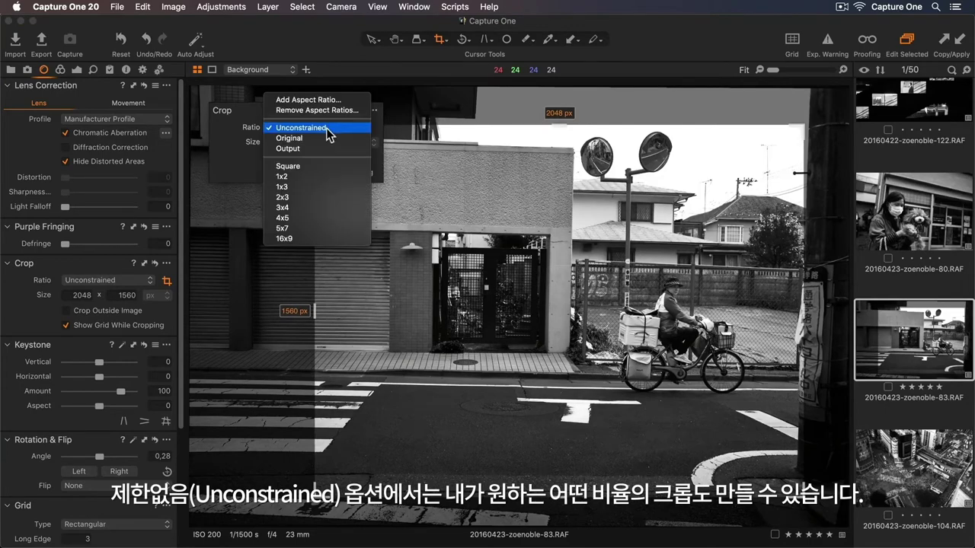
left_click(324, 139)
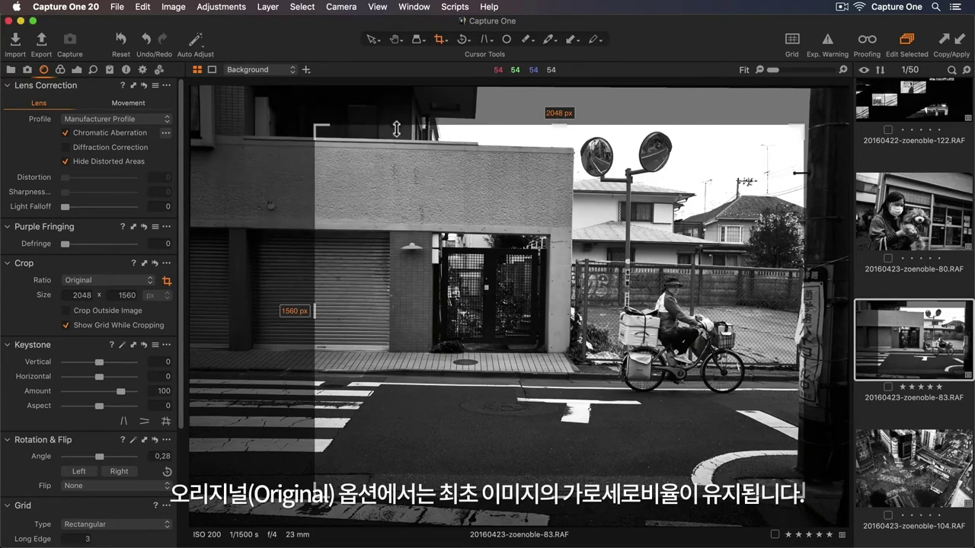
mouse_move(396, 130)
left_mouse_down()
mouse_move(396, 223)
mouse_move(391, 122)
left_mouse_up()
right_click(391, 122)
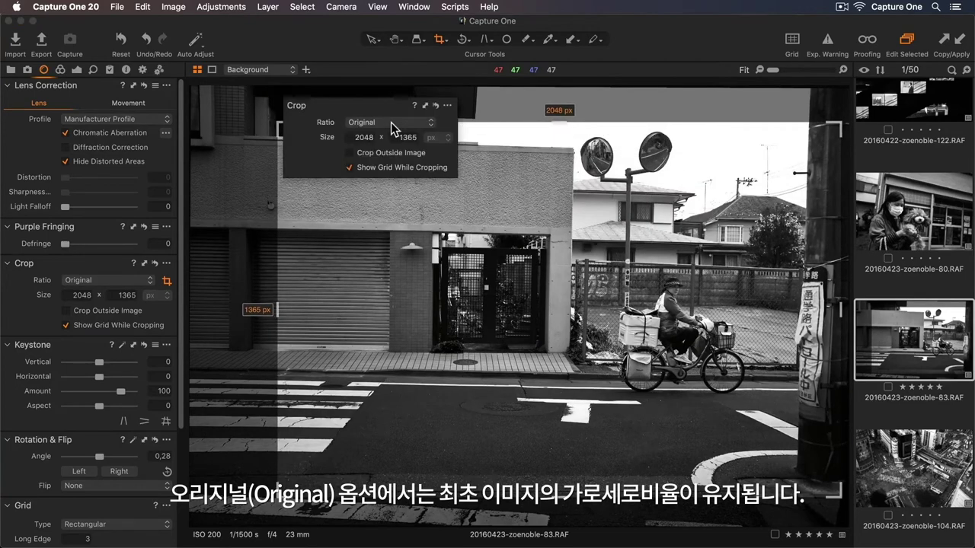
left_click(391, 122)
left_click(390, 135)
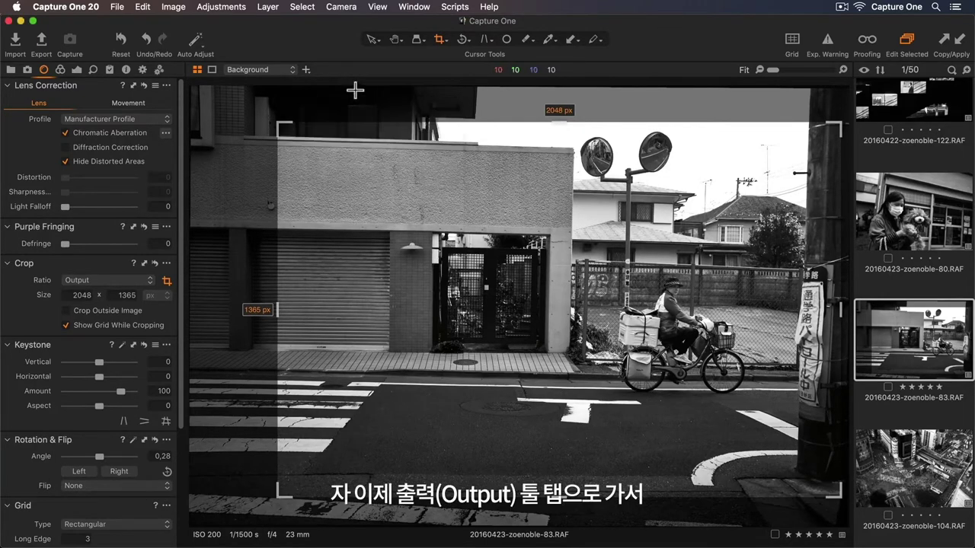
Apply the 'JPEG - 2048px for web use' recipe and tighten the crop to 2048 × 1233 px
left_click(142, 69)
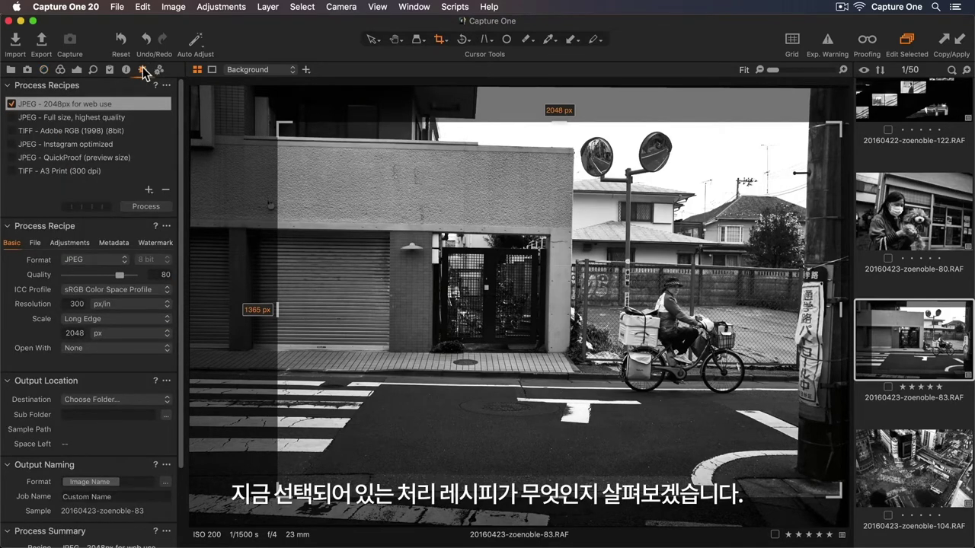
left_click(147, 105)
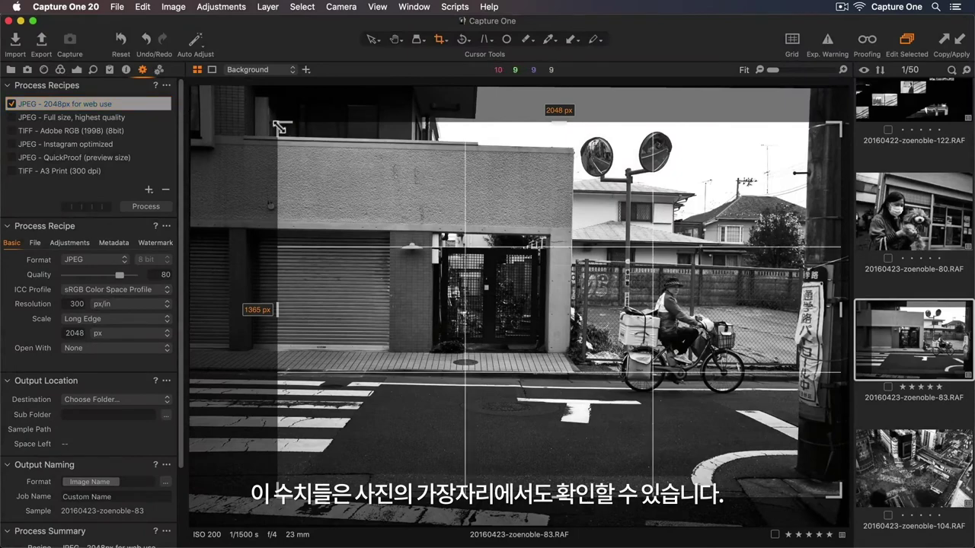
left_click_drag(279, 127, 209, 121)
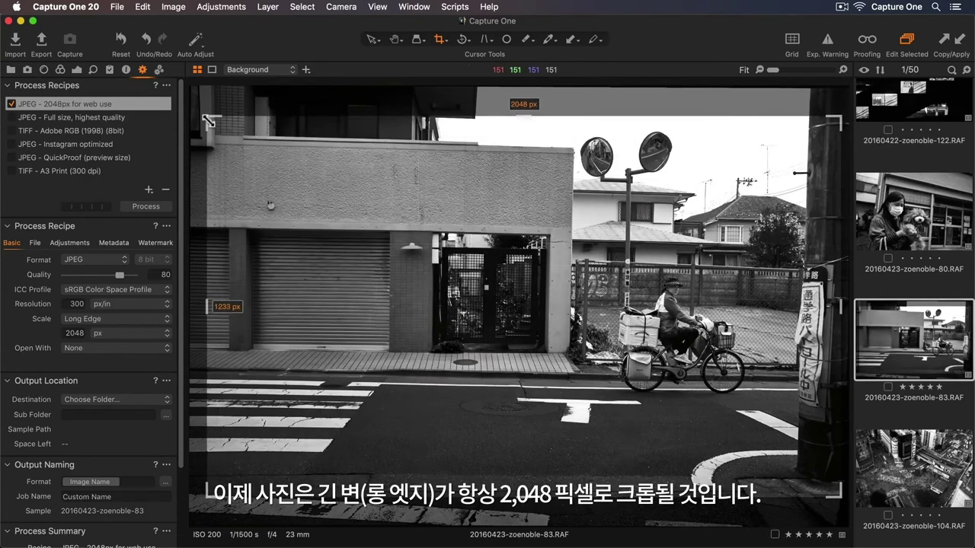
Try the Instagram, QuickProof and TIFF - A3 Print (300 dpi) recipes, then reset the crop to the full photo
left_click(134, 144)
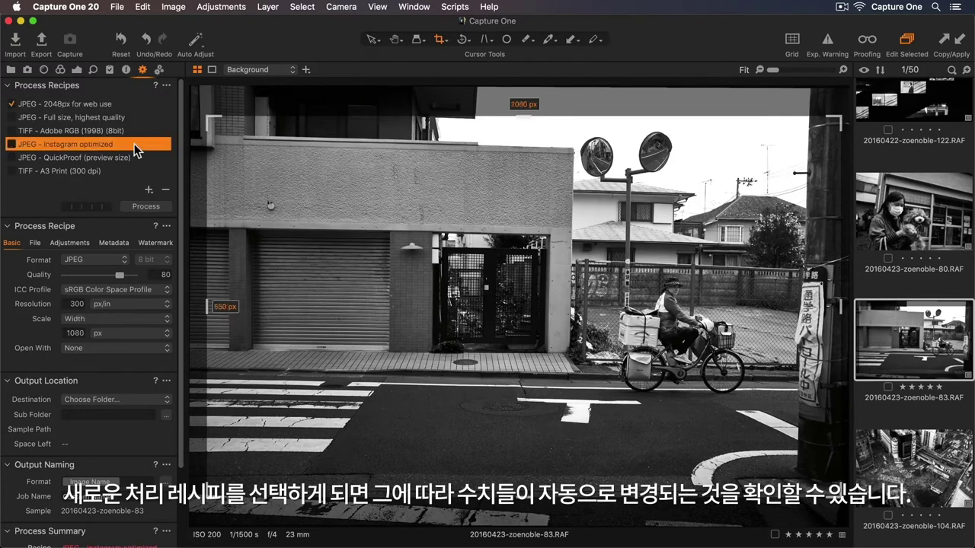
left_click(134, 157)
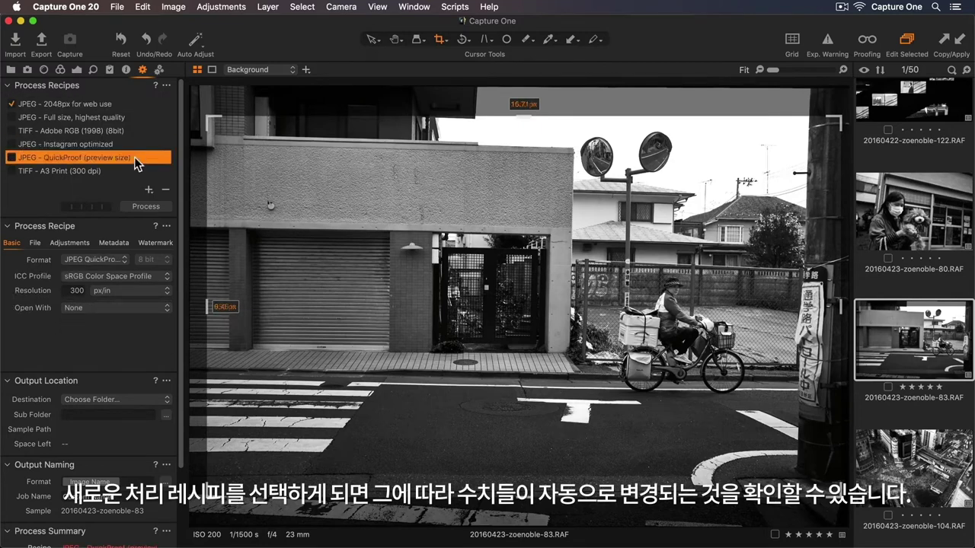
left_click(131, 170)
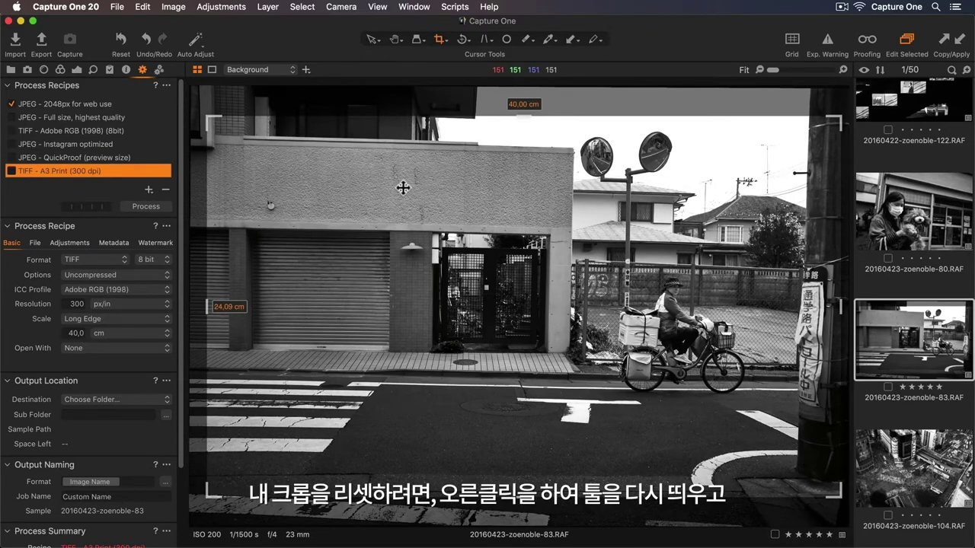
right_click(403, 189)
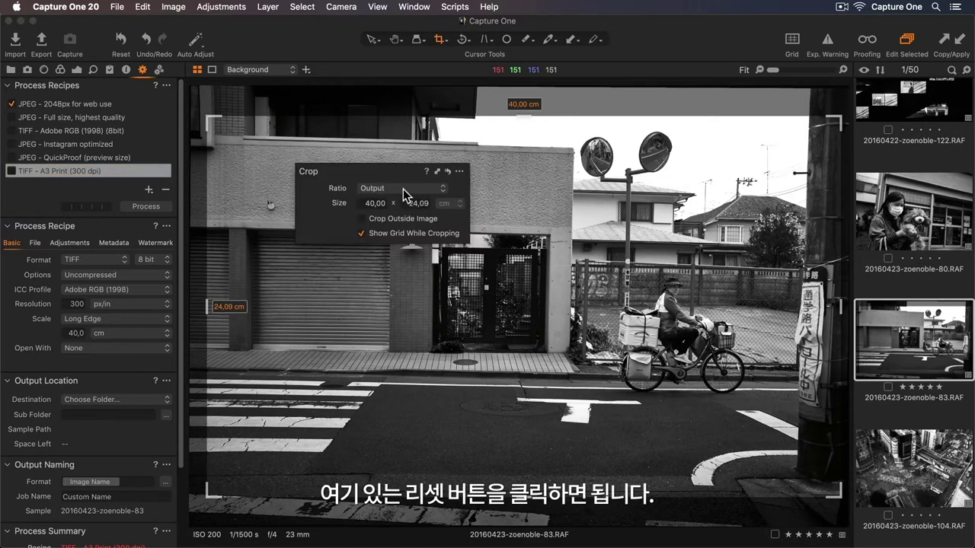
left_click(449, 172)
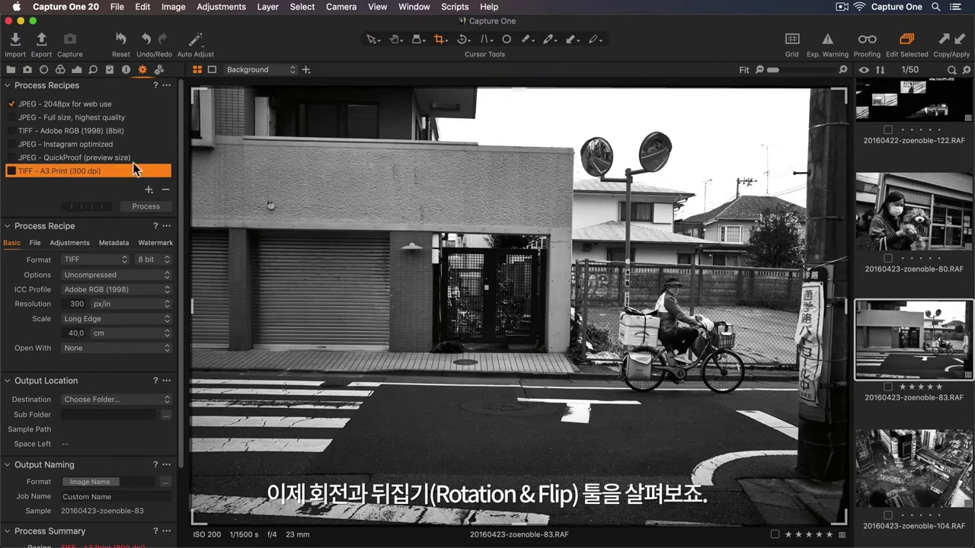
Tilt the photo to a -4,99 angle, then rotate it left and right back to landscape
left_click(46, 71)
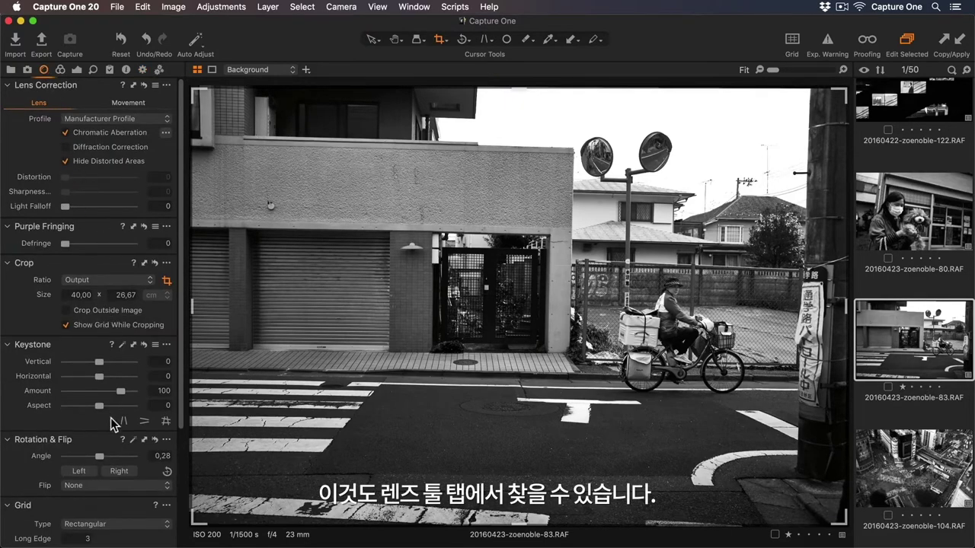
left_click_drag(99, 455, 96, 456)
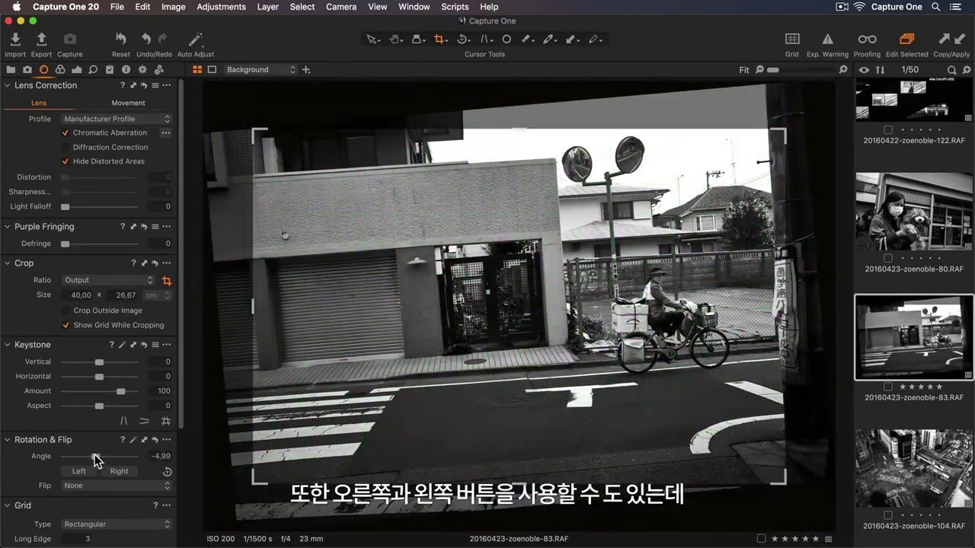
left_click(88, 470)
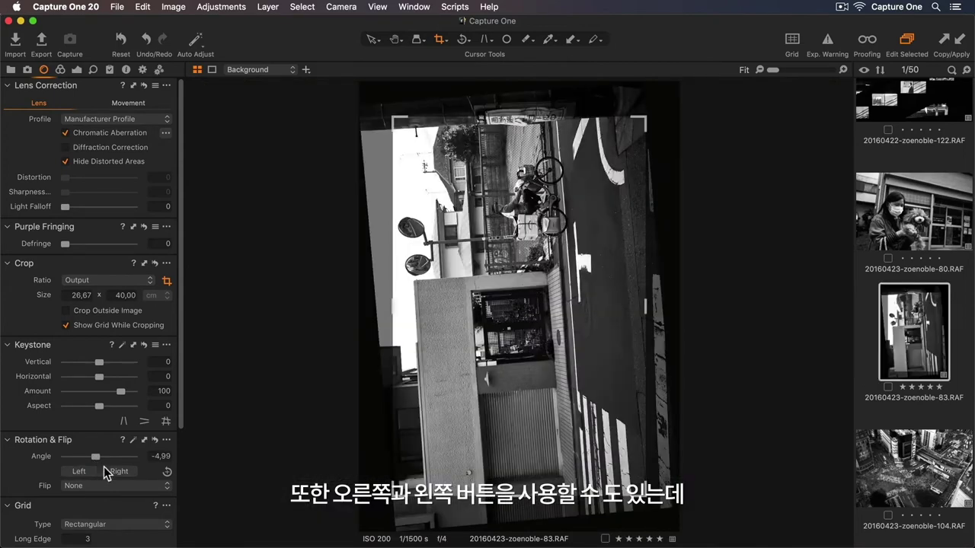
left_click(117, 471)
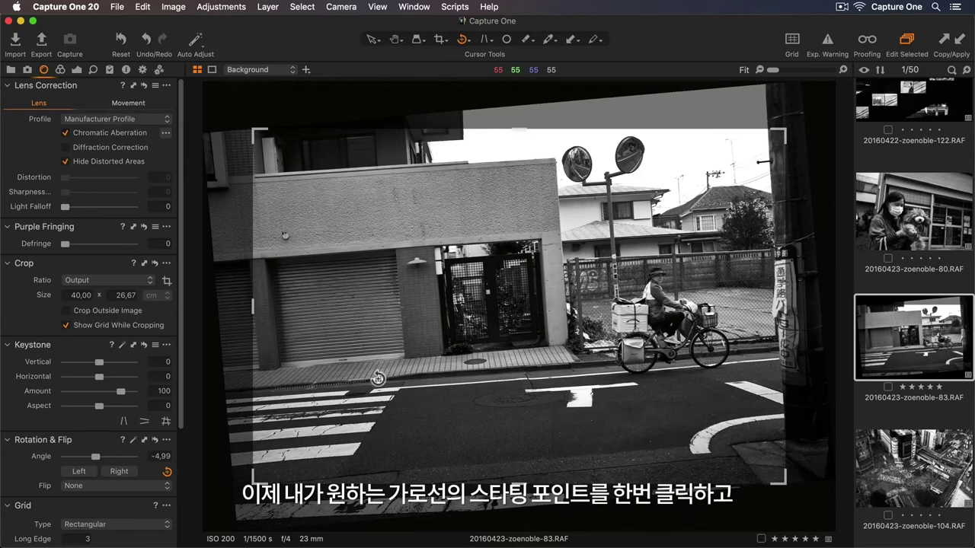
Straighten the photo along the road line, bringing the angle to -0,75
left_click_drag(566, 378, 770, 351)
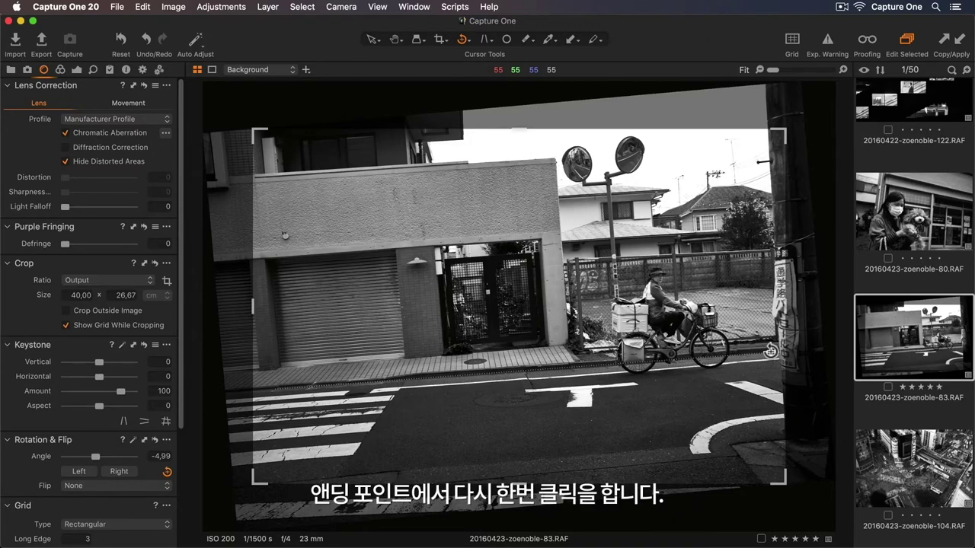
left_click(770, 350)
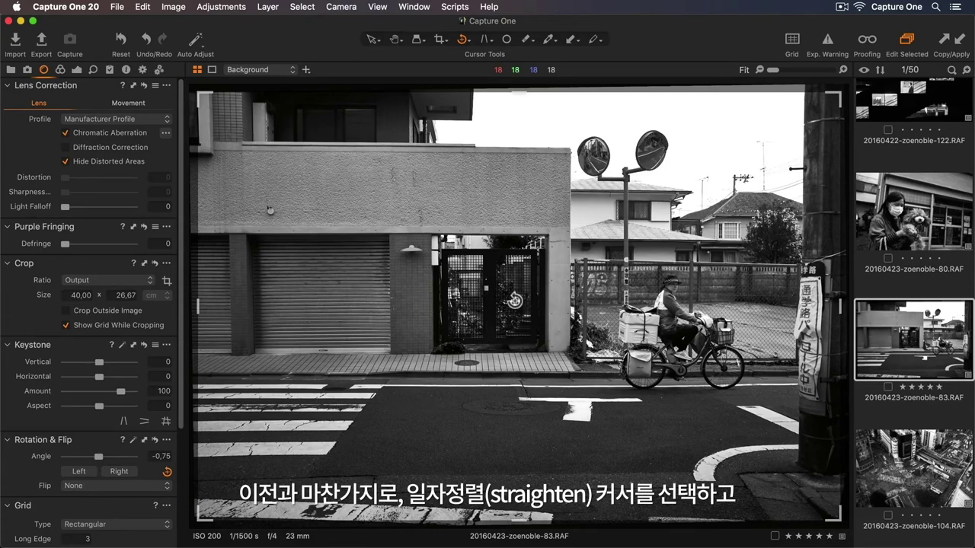
Flip the photo horizontally, then reset rotation and flip to angle 0 and Flip None
right_click(515, 300)
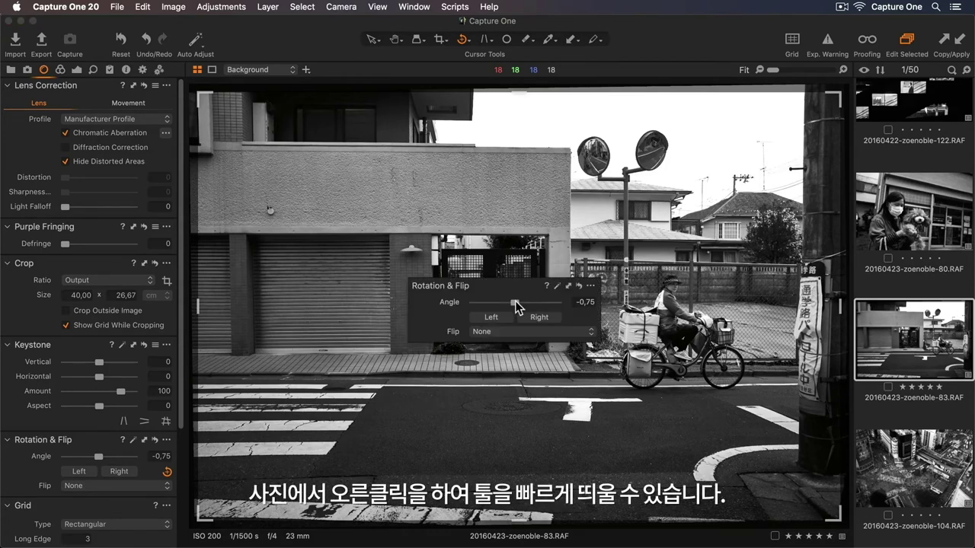
left_click(520, 333)
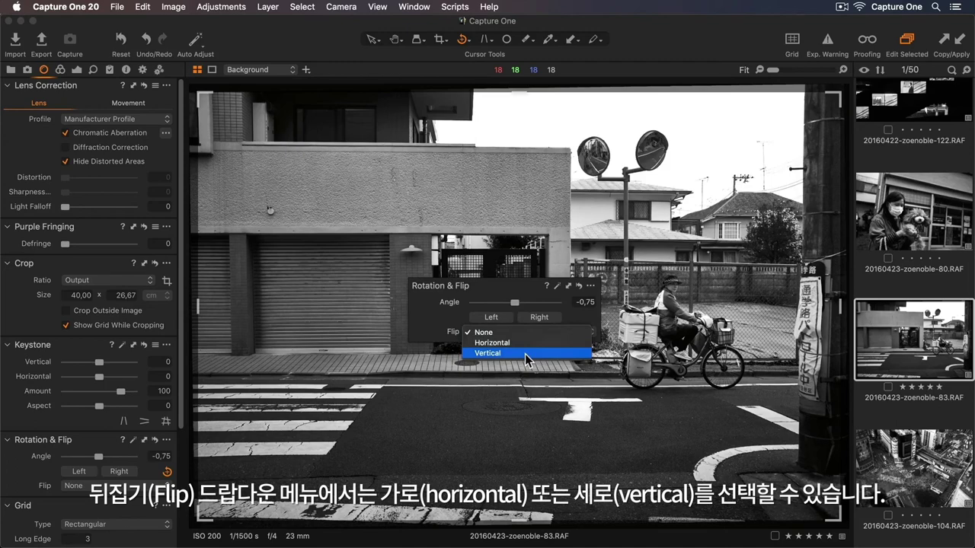
left_click(525, 343)
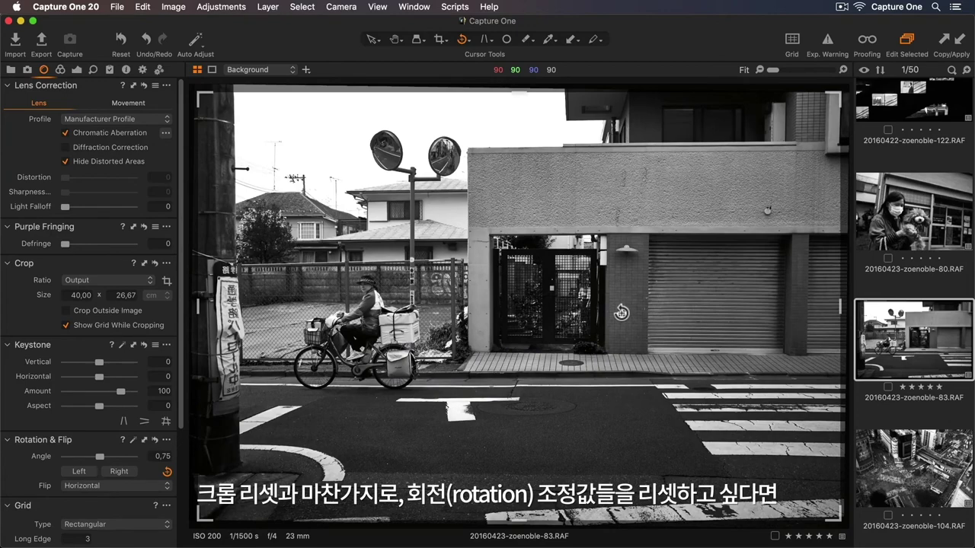
right_click(622, 312)
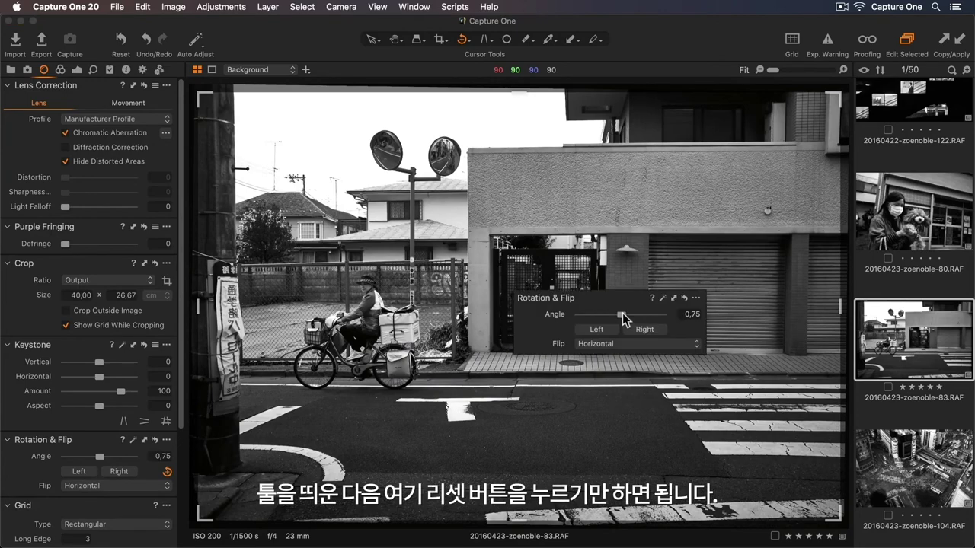
left_click(687, 301)
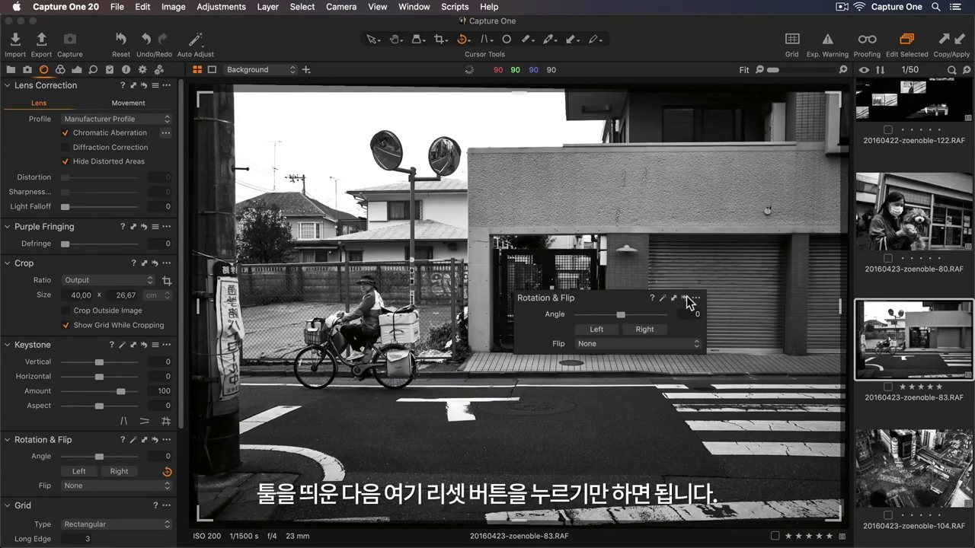